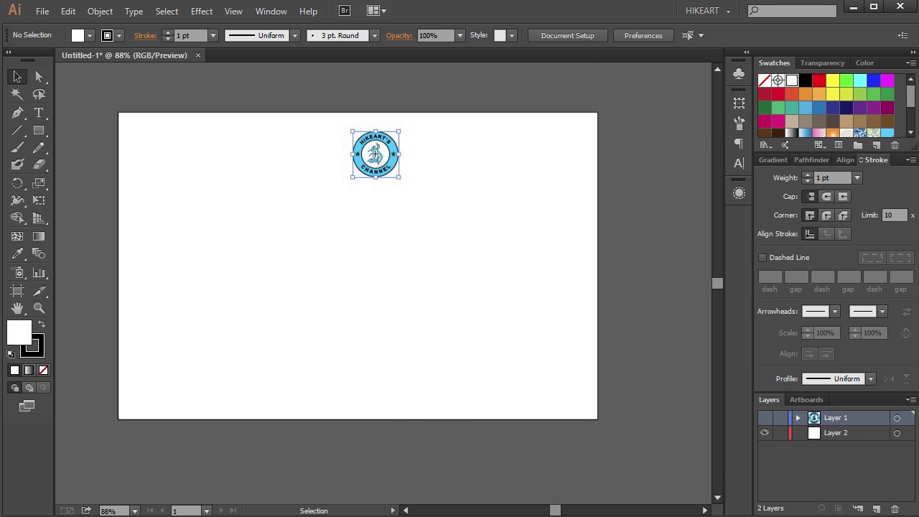
# Undo the logo enlargement, make Layer 1 visible again and select the small logo.
pyautogui.hotkey('ctrl', 'z')
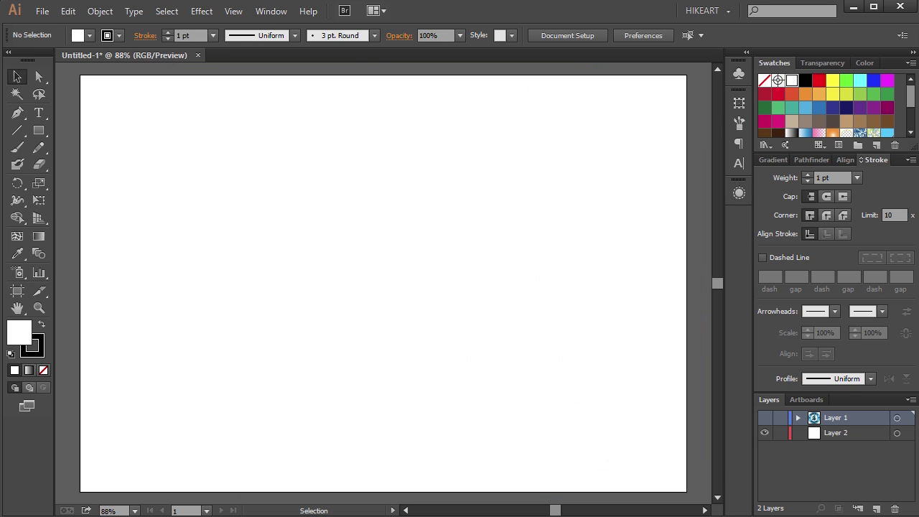
pyautogui.click(764, 418)
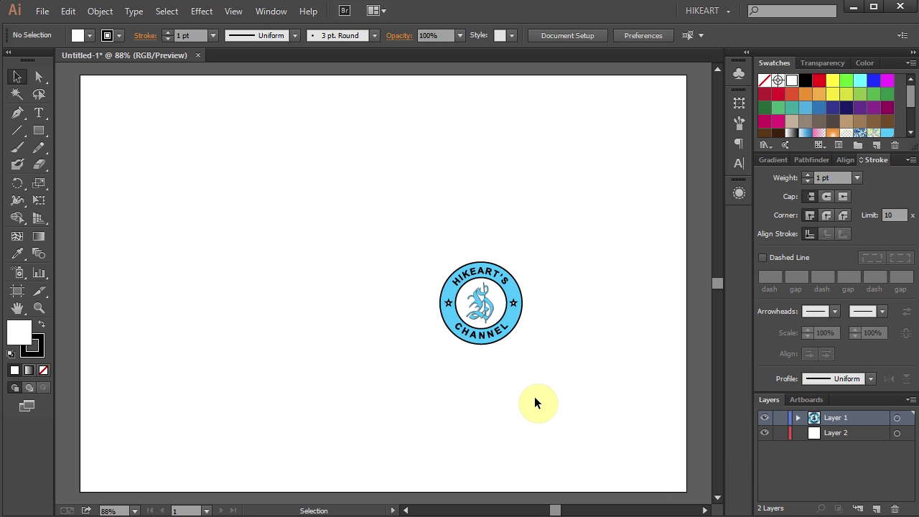
pyautogui.click(505, 291)
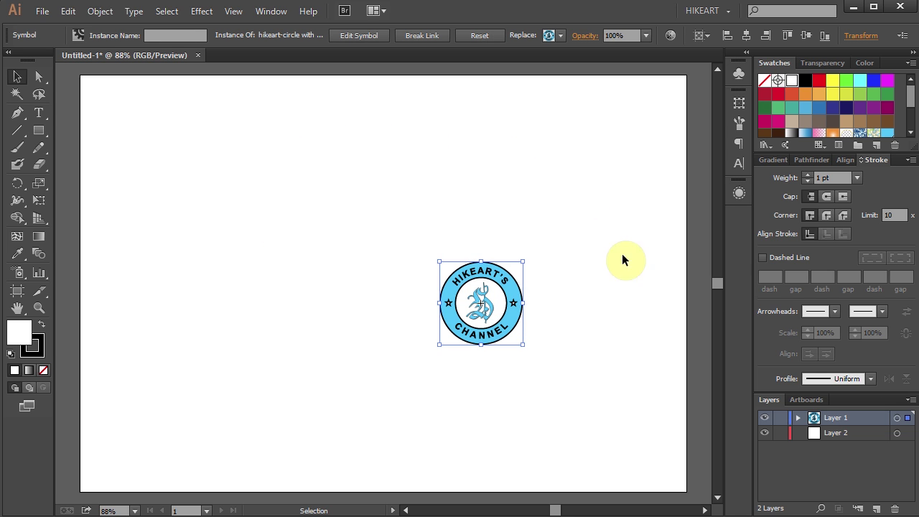
# Drag the left, top, right and bottom artboard edges in to the logo, then fit the view.
pyautogui.click(460, 389)
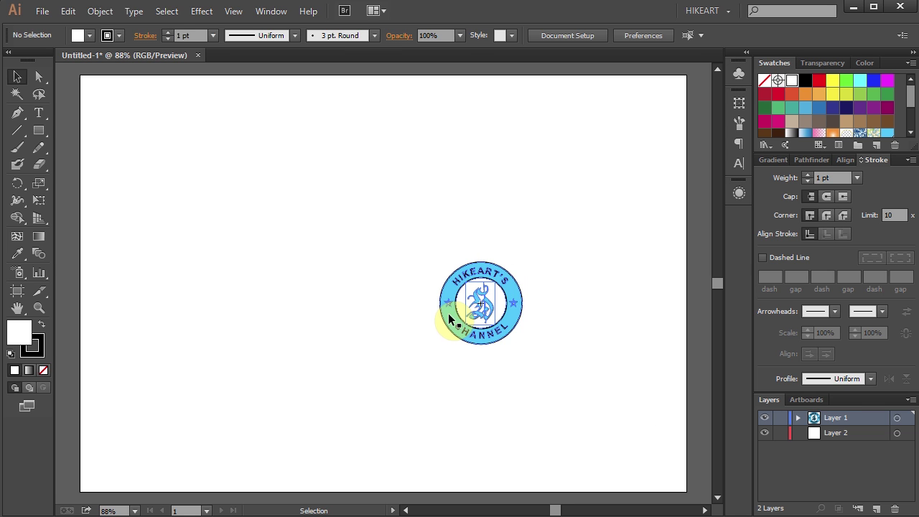
pyautogui.click(453, 314)
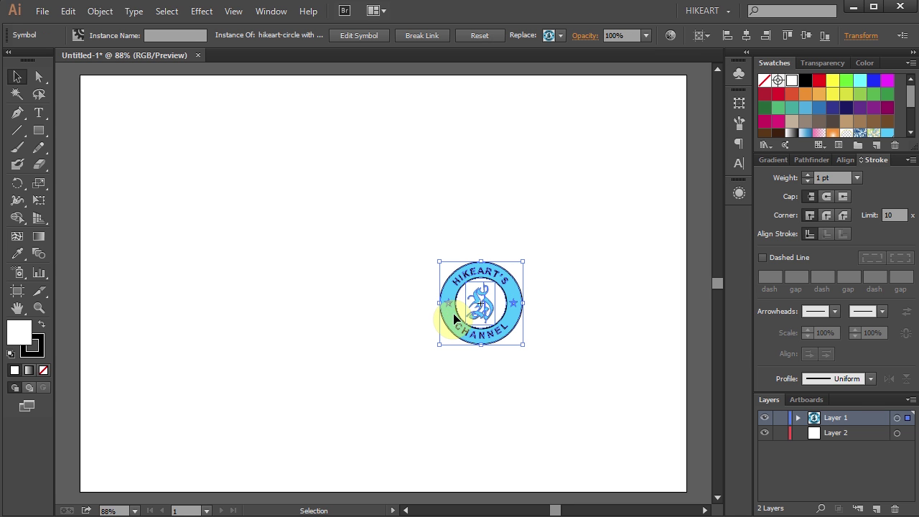
pyautogui.click(18, 292)
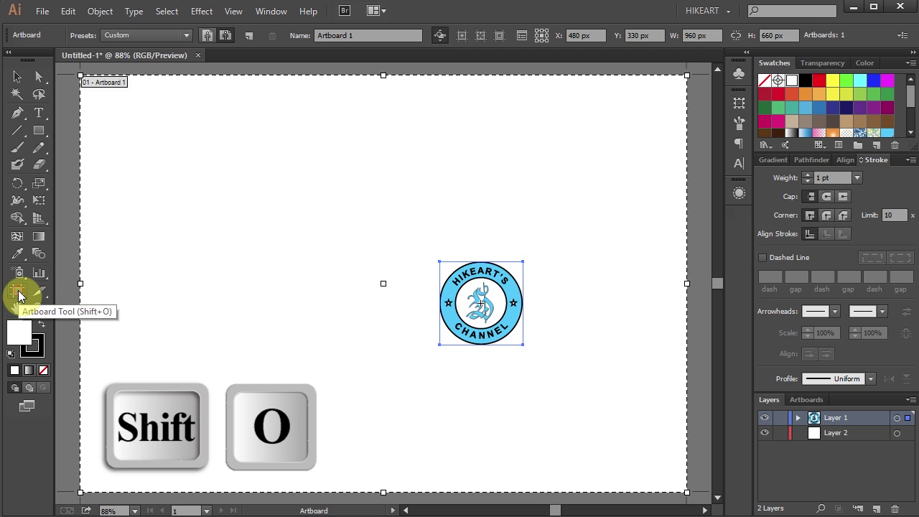
pyautogui.moveTo(82, 287); pyautogui.dragTo(84, 286)
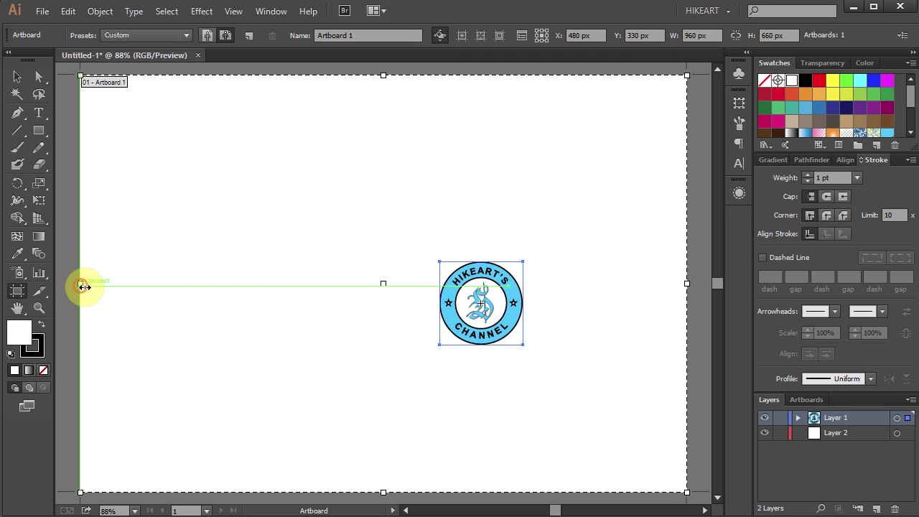
pyautogui.moveTo(84, 286); pyautogui.dragTo(435, 283)
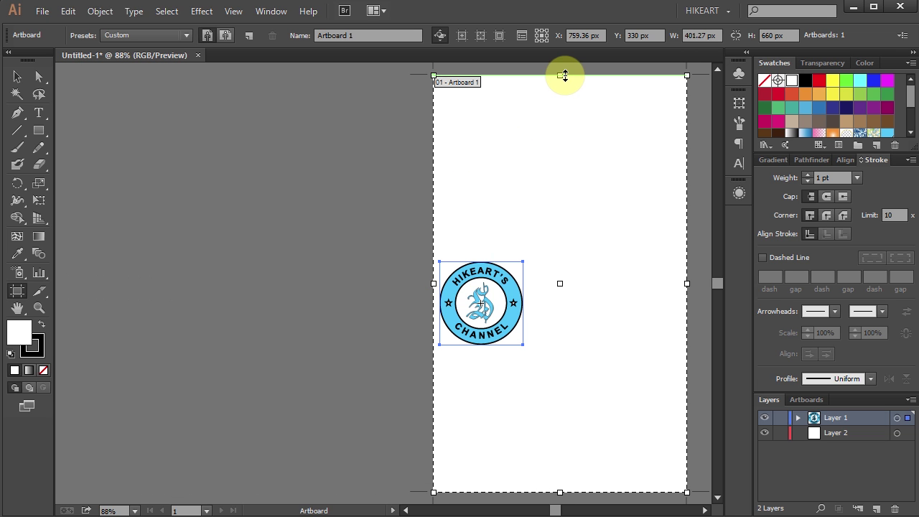
pyautogui.moveTo(562, 75); pyautogui.dragTo(558, 257)
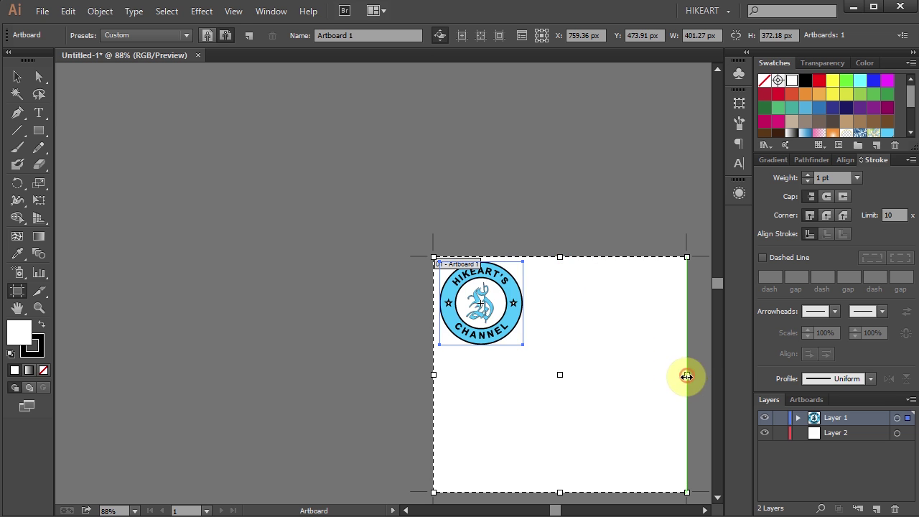
pyautogui.moveTo(687, 376); pyautogui.dragTo(532, 375)
pyautogui.moveTo(483, 492); pyautogui.dragTo(482, 353)
pyautogui.hotkey('ctrl', '0')
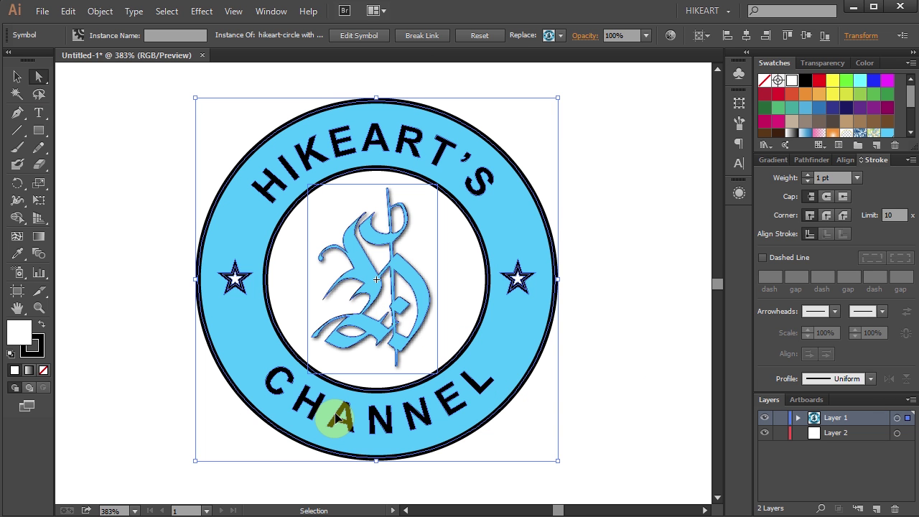
# Undo the manual resize to restore the 960×660 artboard and pick the Artboard tool.
pyautogui.hotkey('ctrl', 'z')
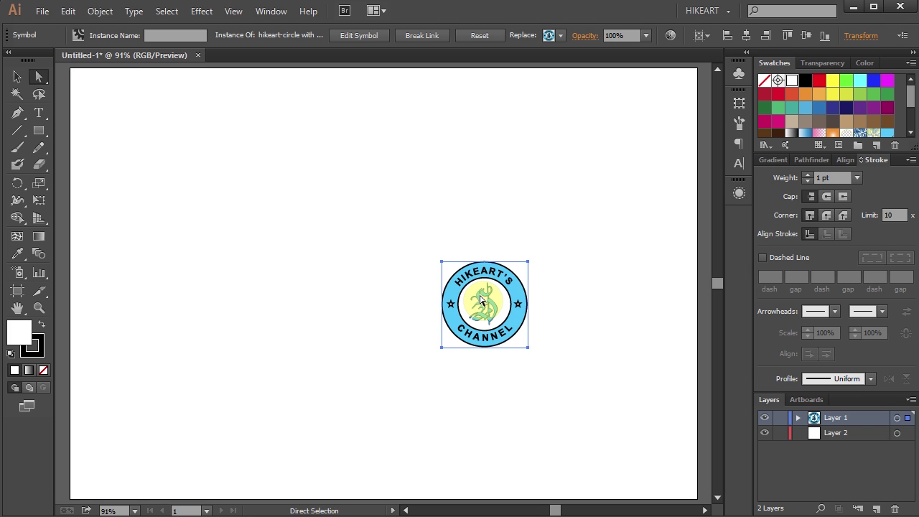
pyautogui.doubleClick(481, 300)
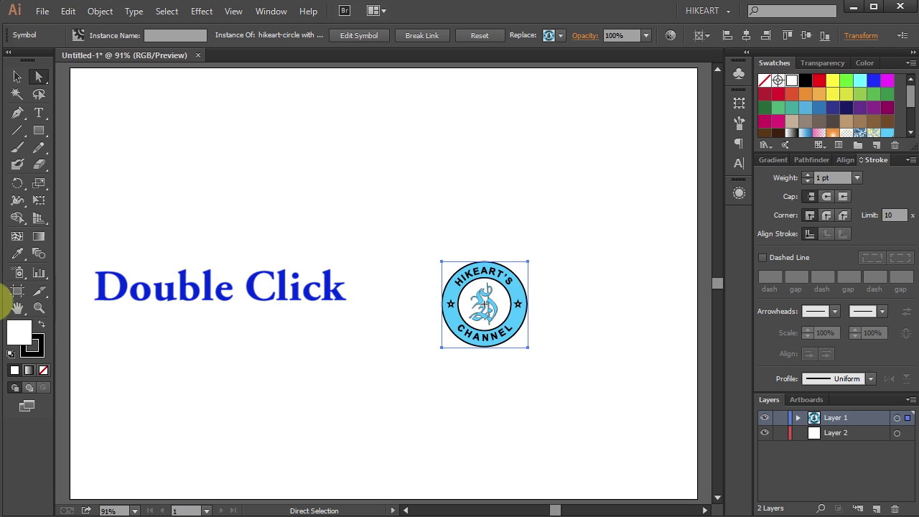
pyautogui.click(16, 292)
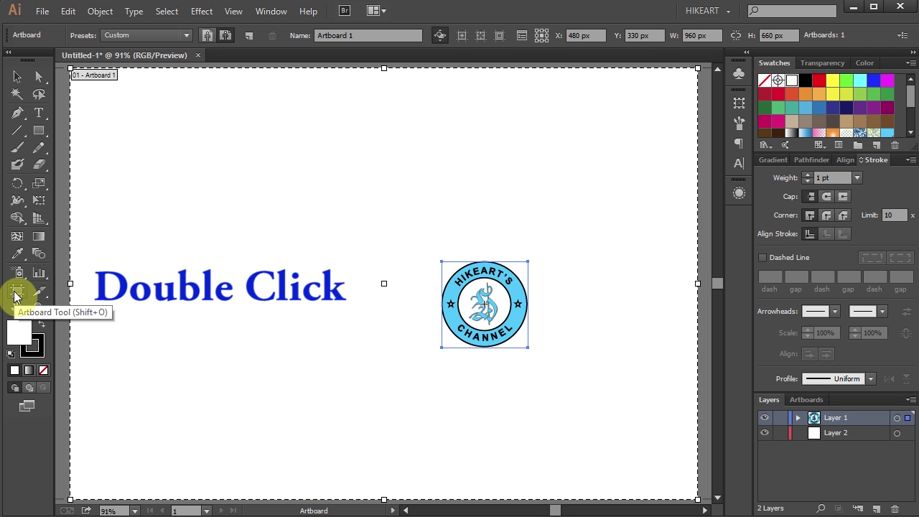
# Apply the Fit to Selected Art preset, making the artboard 131.9×131.9 px.
pyautogui.doubleClick(16, 294)
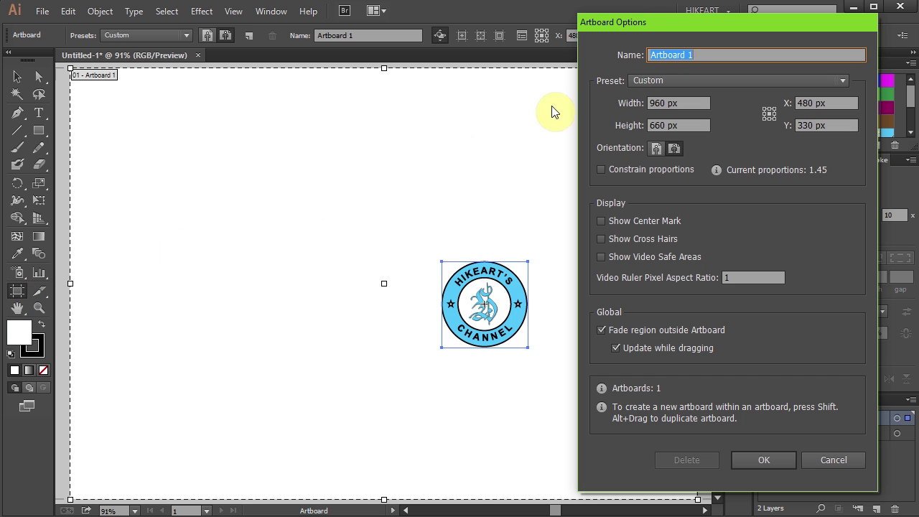
pyautogui.click(843, 80)
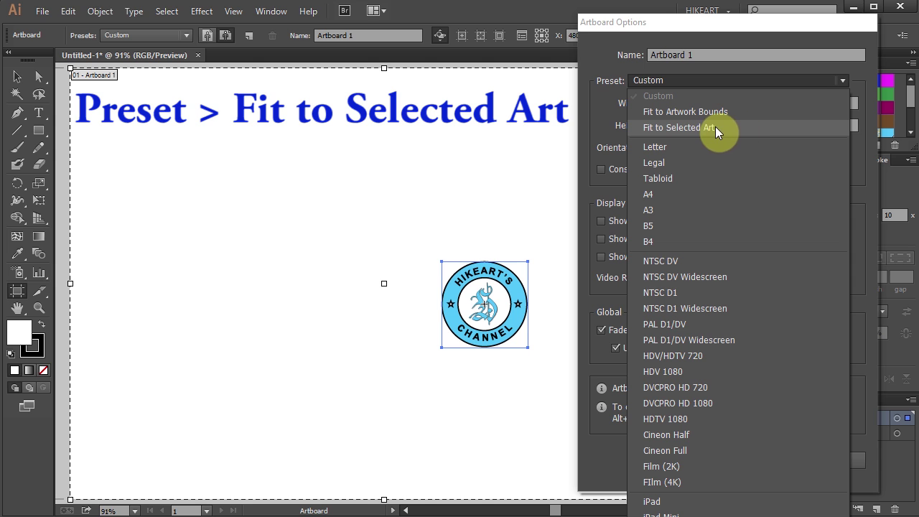
pyautogui.click(737, 127)
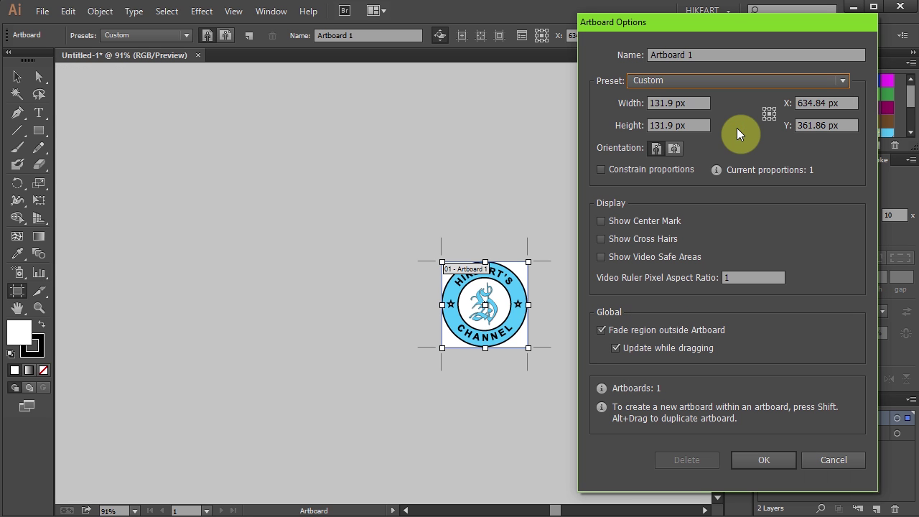
pyautogui.click(767, 460)
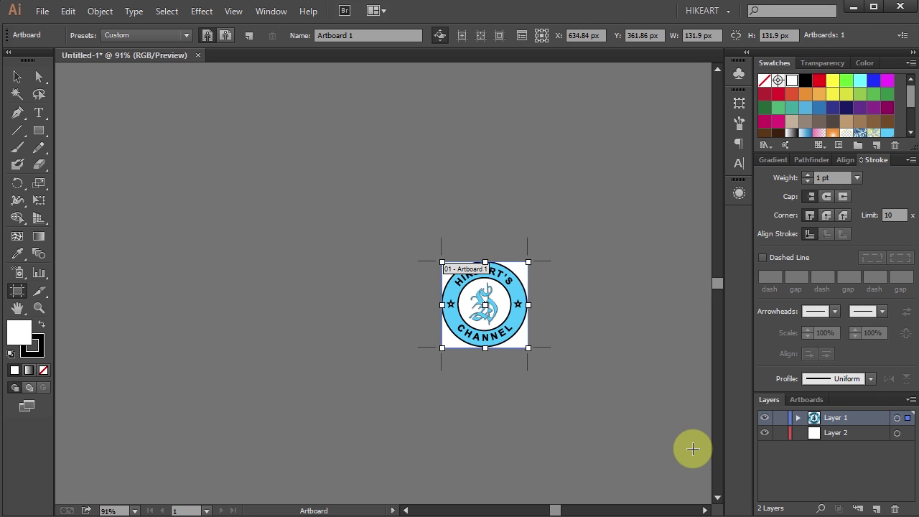
pyautogui.click(39, 77)
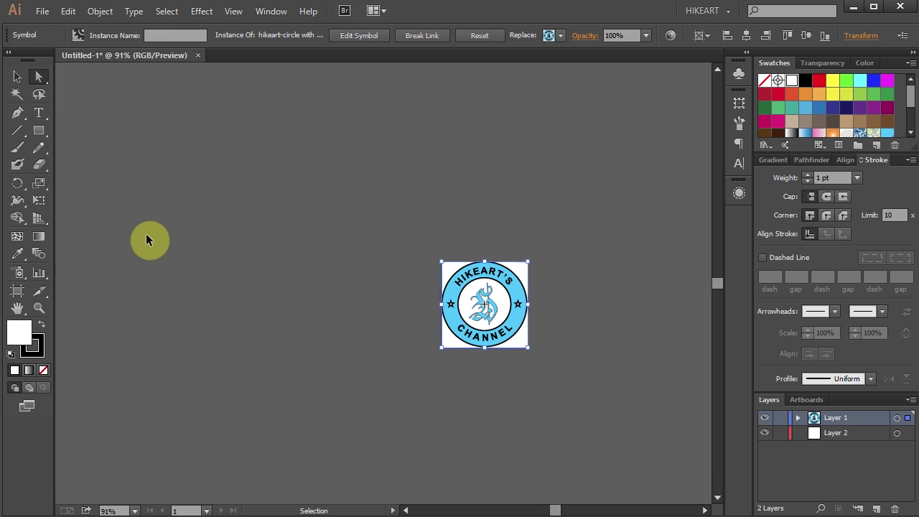
# Fit the 131.9 px artboard to the window and return to the Artboard tool.
pyautogui.hotkey('ctrl', '0')
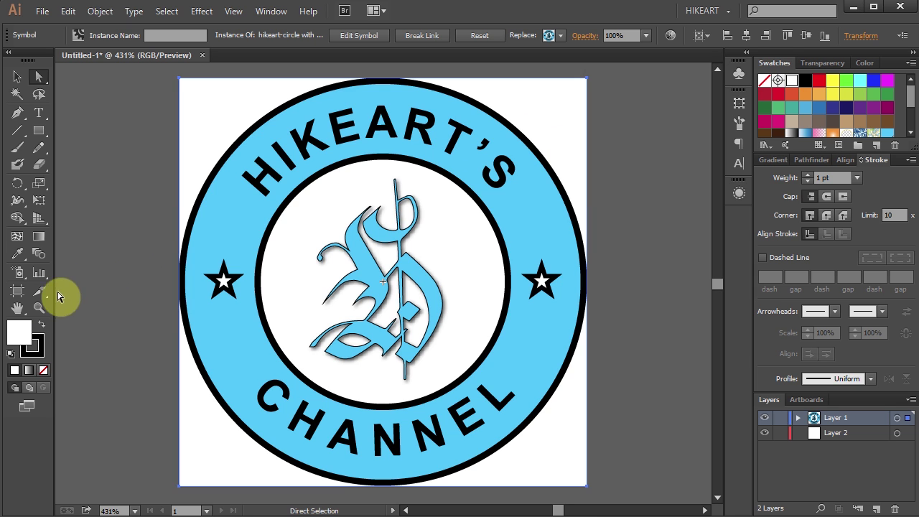
pyautogui.click(18, 294)
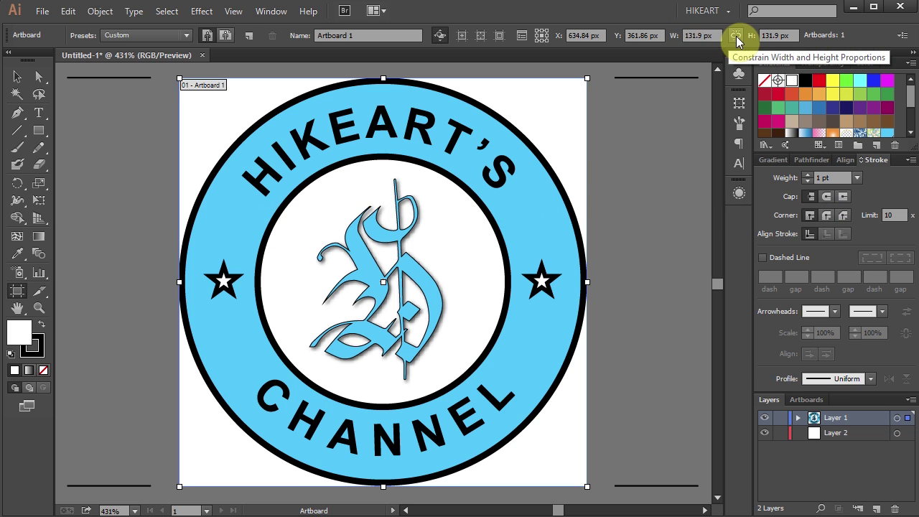
# Link the proportions and set the artboard width to 138.9 px, then deselect.
pyautogui.click(736, 36)
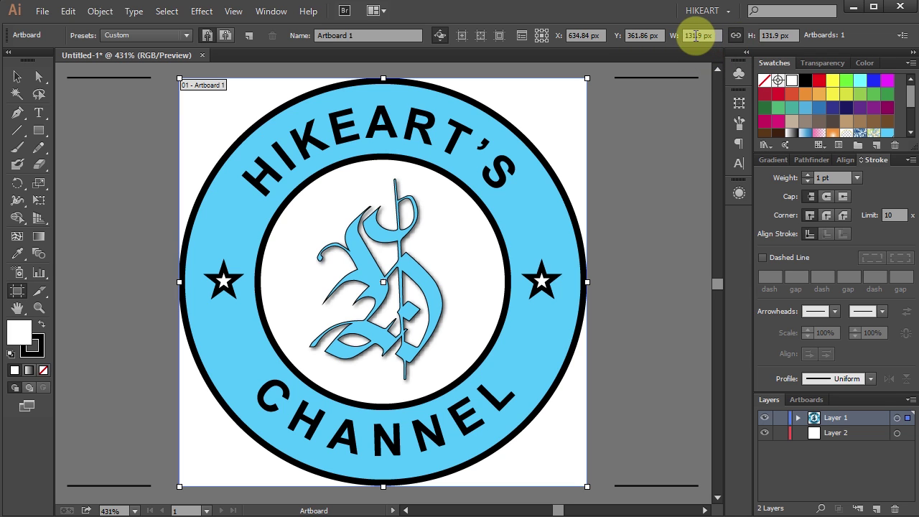
pyautogui.click(696, 36)
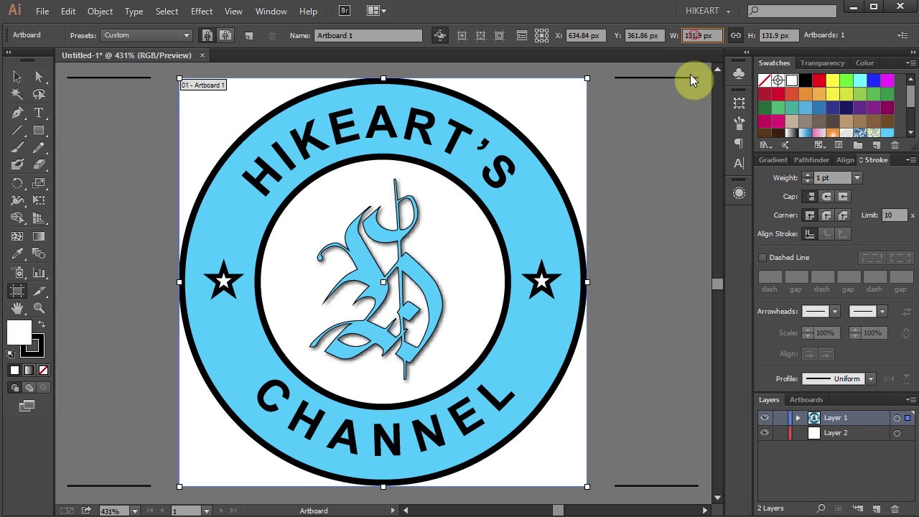
pyautogui.press('BackSpace')
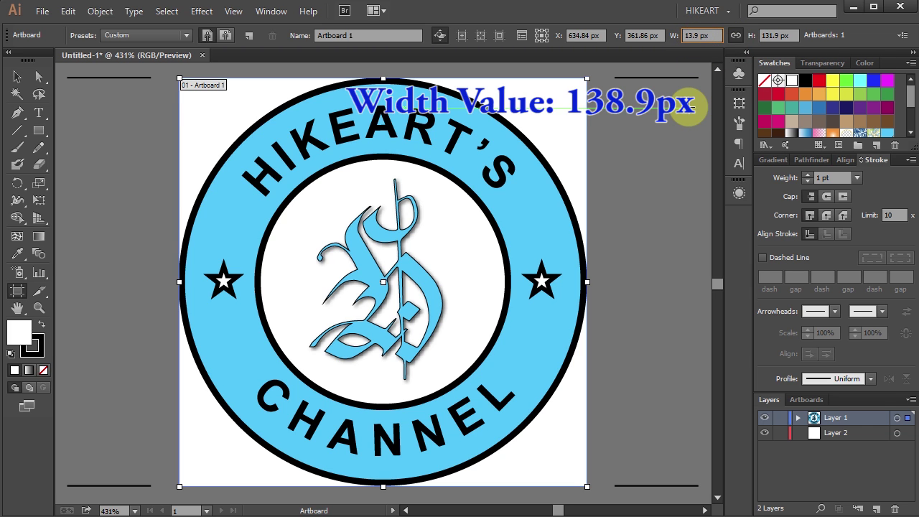
pyautogui.write('8')
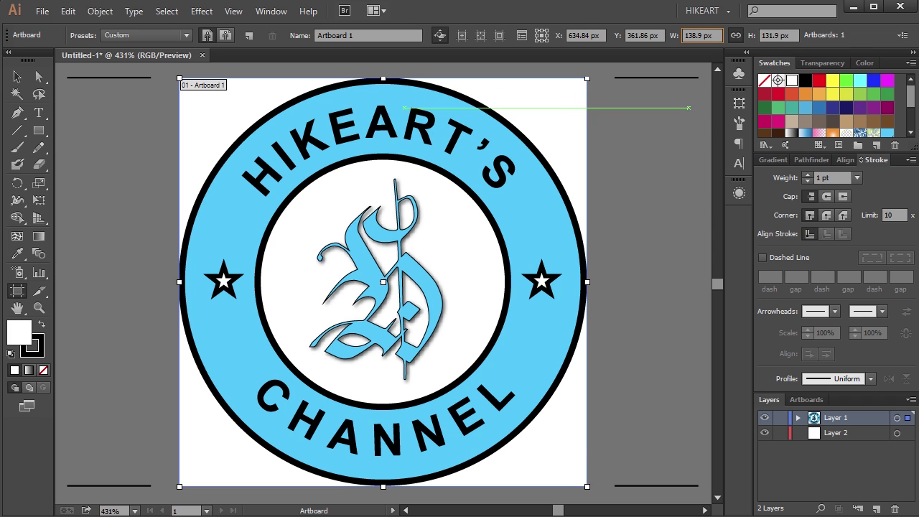
pyautogui.press('Return')
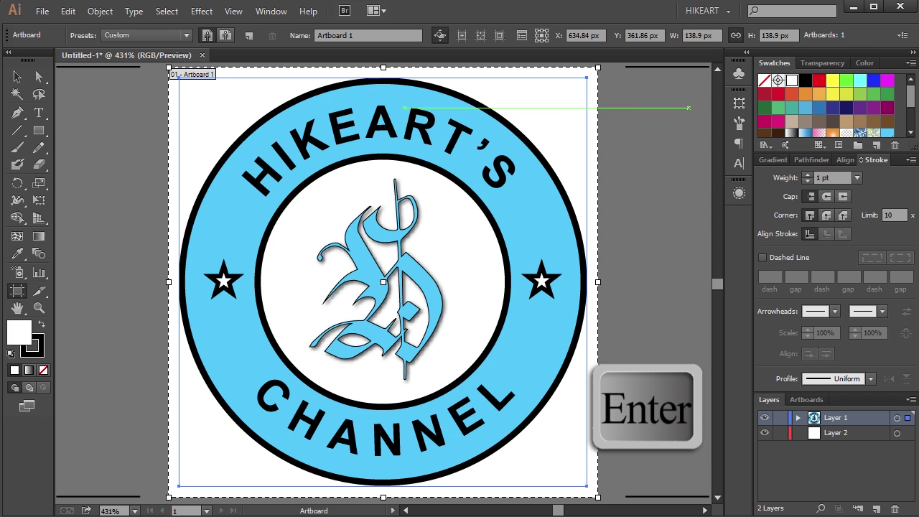
pyautogui.click(39, 76)
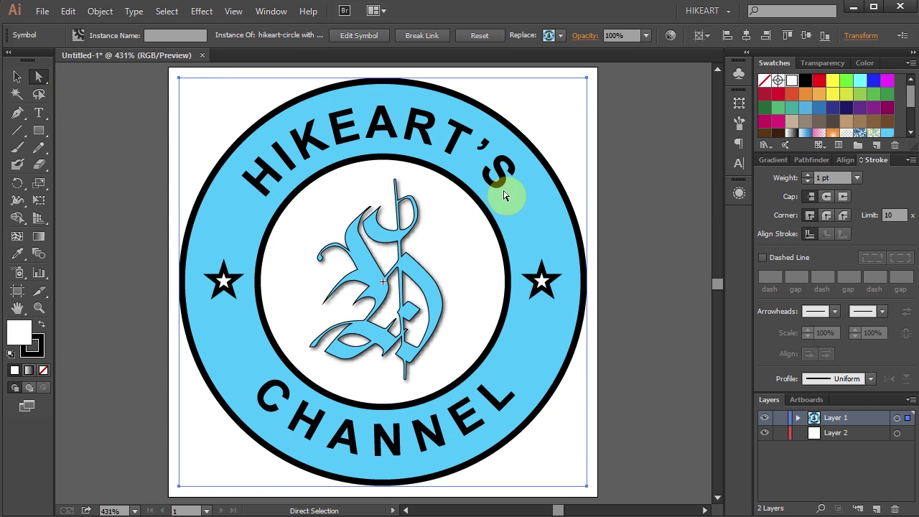
pyautogui.click(633, 184)
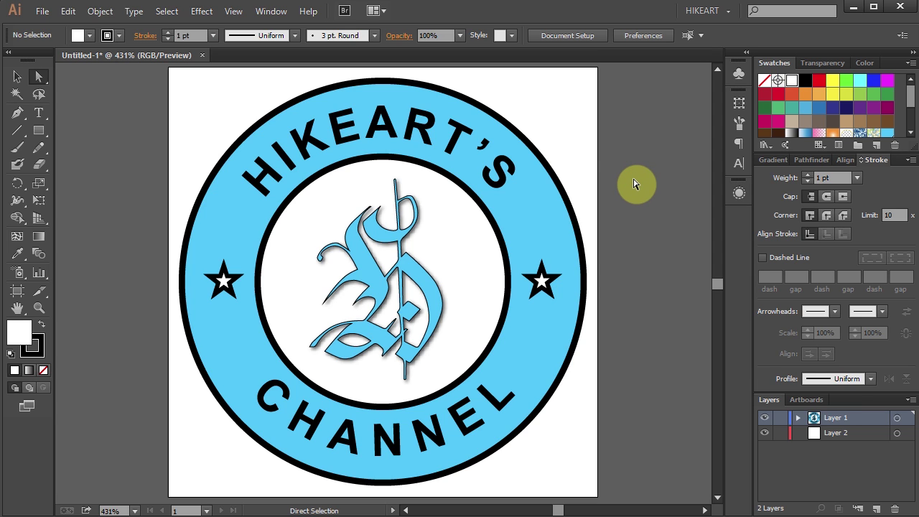
# Undo back to the original wide artboard and zoom out to see it whole.
pyautogui.hotkey('ctrl', 'z')
pyautogui.hotkey('ctrl', 'z')
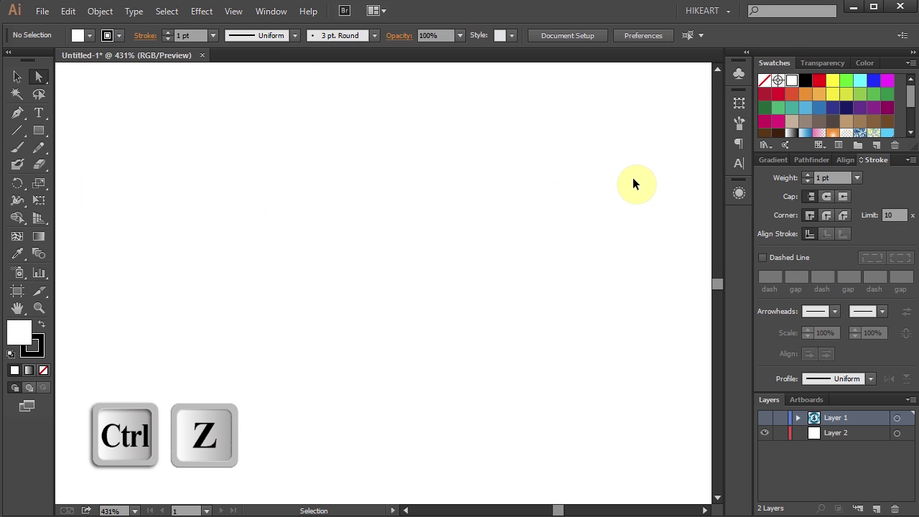
pyautogui.hotkey('ctrl', 'z')
pyautogui.hotkey('ctrl', 'z')
pyautogui.press('z')
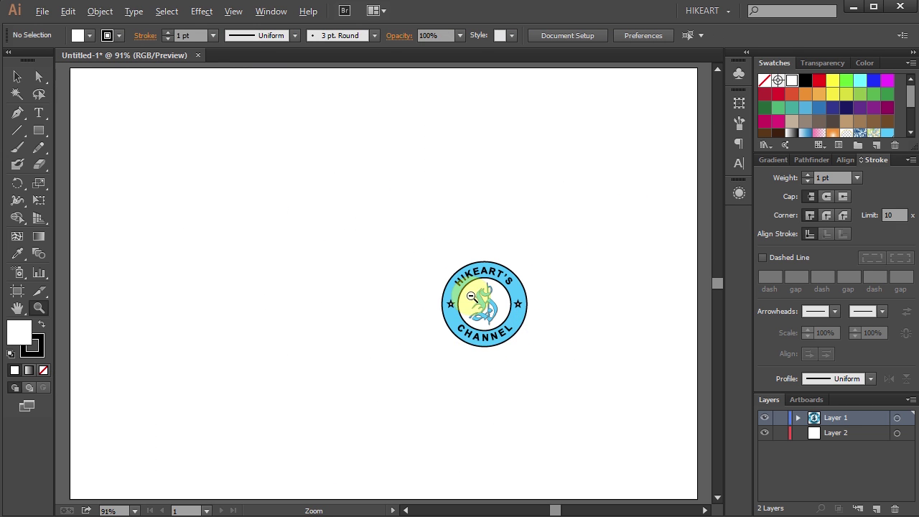
pyautogui.keyDown('alt'); pyautogui.click(335, 301); pyautogui.keyUp('alt')
# Scale the logo up to roughly 808 px so it overhangs the artboard.
pyautogui.press('v')
pyautogui.click(435, 290)
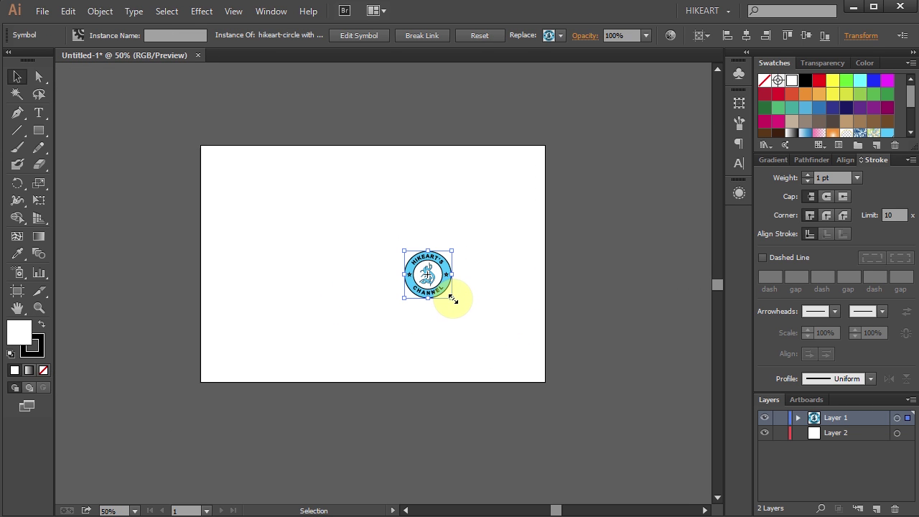
pyautogui.moveTo(451, 298); pyautogui.dragTo(614, 458)
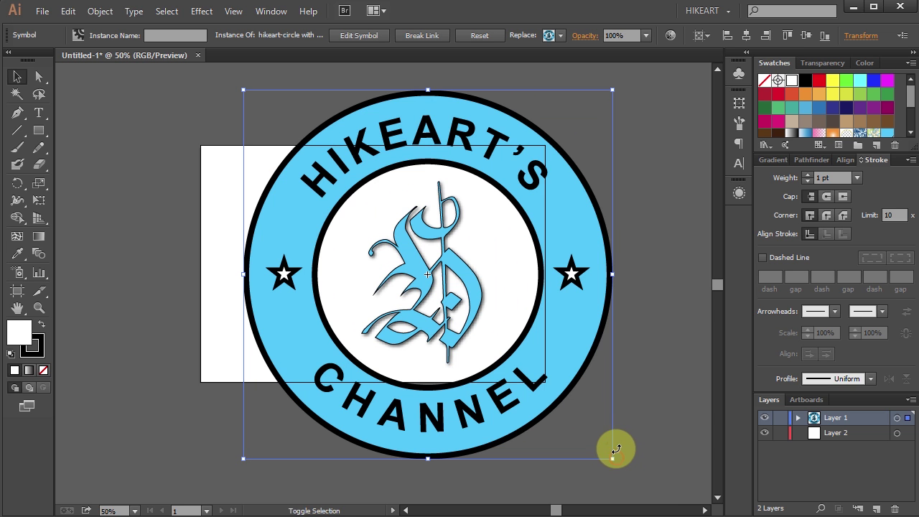
pyautogui.click(672, 357)
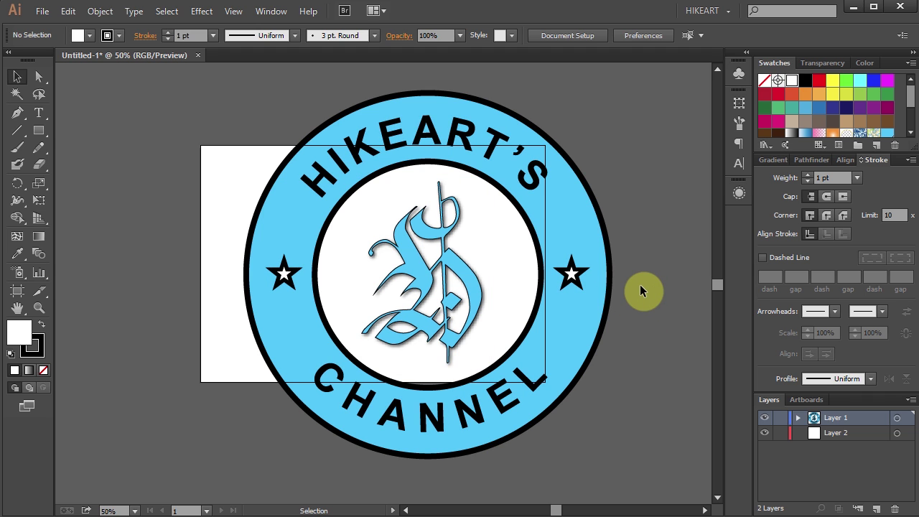
# Select the small logo and view Artboard Options' preset list without applying a change.
pyautogui.press('a')
pyautogui.click(487, 138)
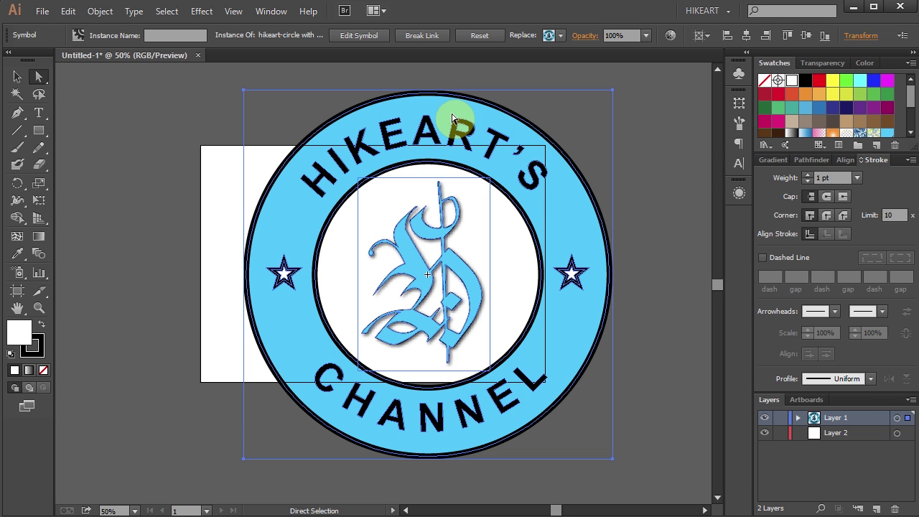
pyautogui.doubleClick(18, 294)
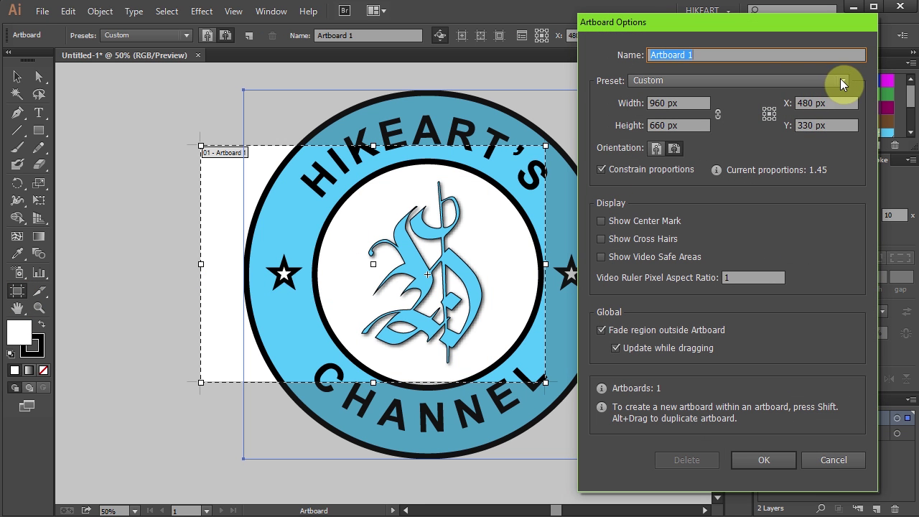
pyautogui.click(841, 80)
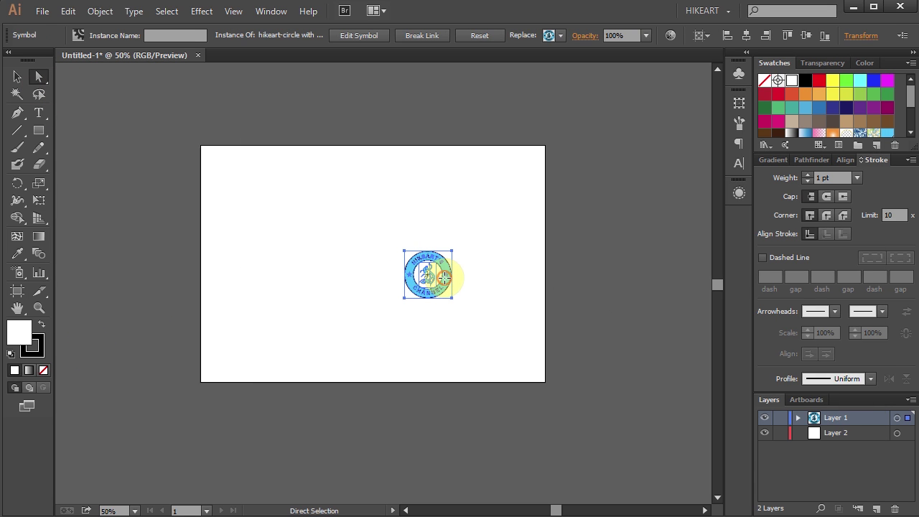
# Alt-drag a copy of the logo, then marquee-select all three overhanging logos.
pyautogui.moveTo(445, 281)
pyautogui.mouseDown()
pyautogui.moveTo(294, 272)
pyautogui.moveTo(382, 384)
pyautogui.moveTo(269, 360)
pyautogui.moveTo(527, 161)
pyautogui.moveTo(531, 345)
pyautogui.moveTo(629, 441)
pyautogui.mouseUp()
pyautogui.press('v')
pyautogui.click(442, 286)
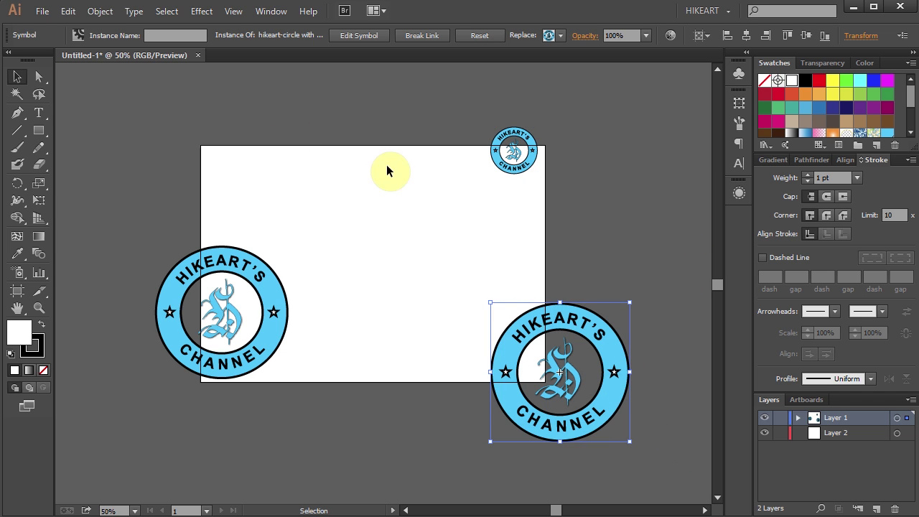
pyautogui.moveTo(104, 80)
pyautogui.mouseDown()
pyautogui.moveTo(223, 272)
pyautogui.moveTo(686, 463)
pyautogui.mouseUp()
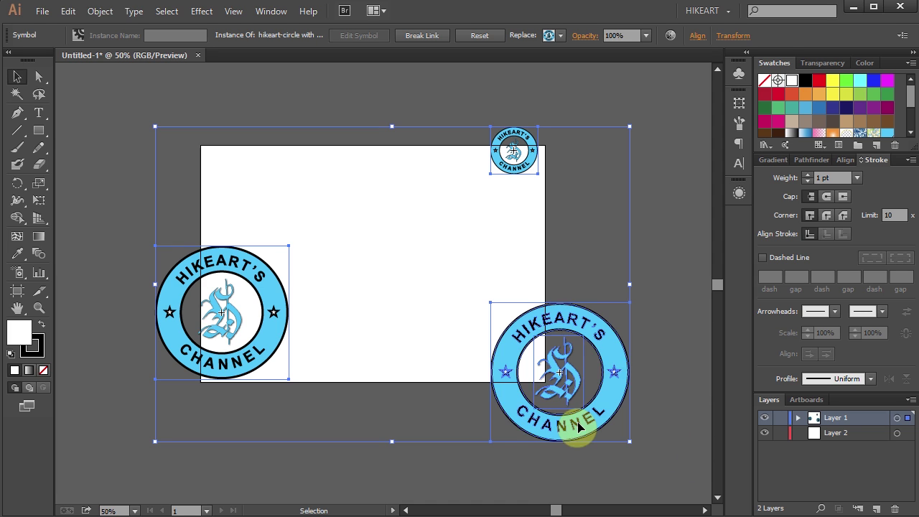
# Fit the artboard around all three logos with the Fit to Artwork Bounds preset.
pyautogui.click(22, 294)
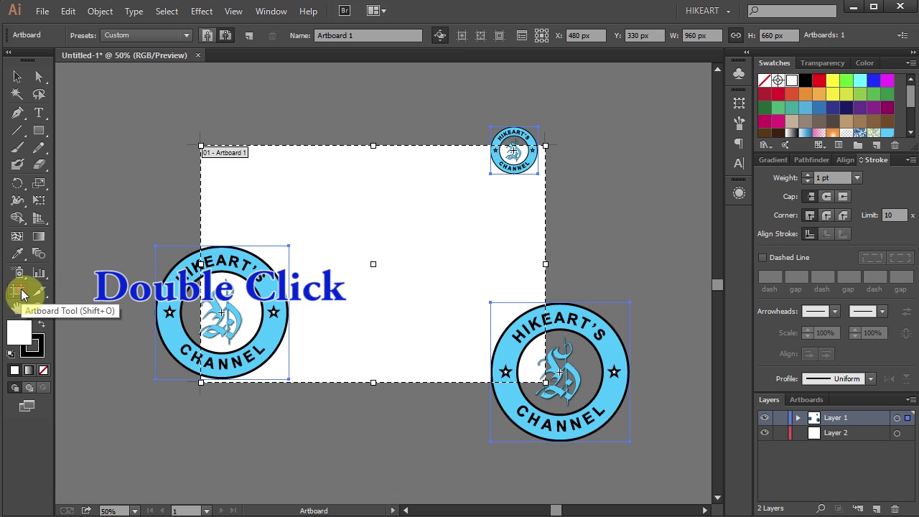
pyautogui.doubleClick(20, 292)
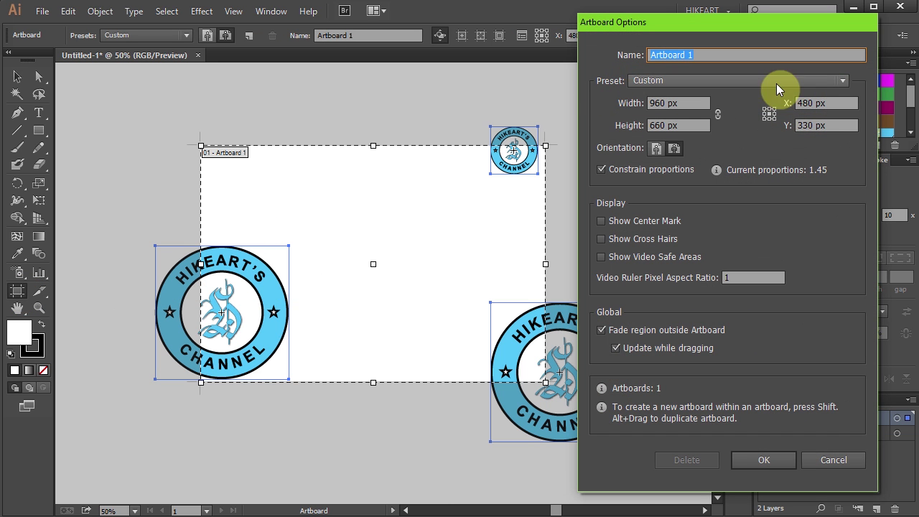
pyautogui.click(842, 81)
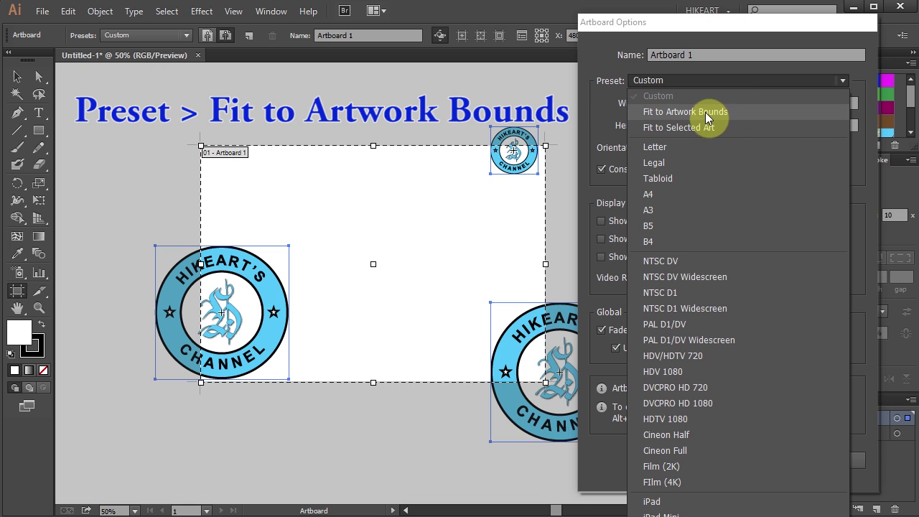
pyautogui.click(753, 114)
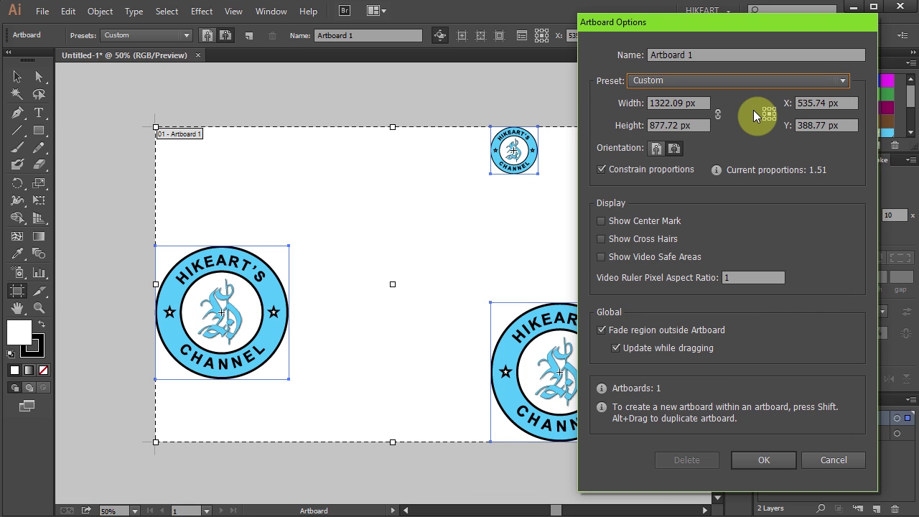
pyautogui.click(764, 460)
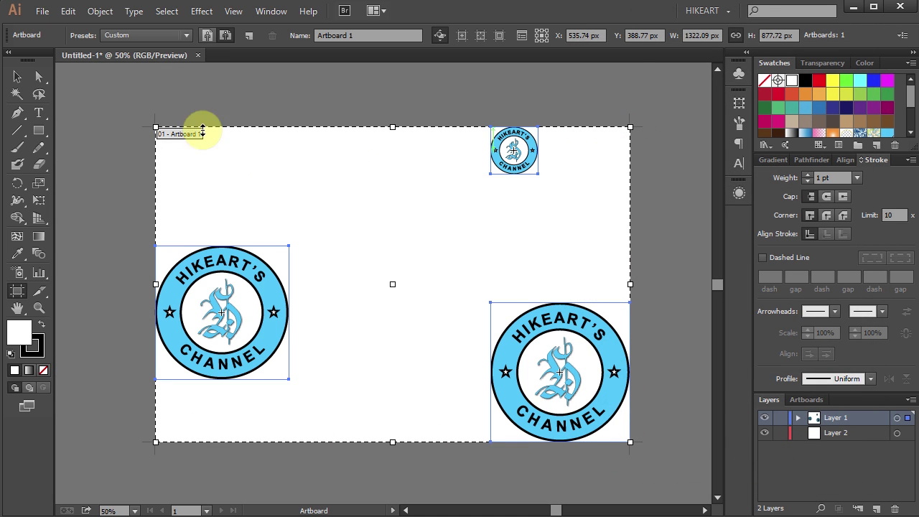
pyautogui.click(39, 79)
pyautogui.click(75, 85)
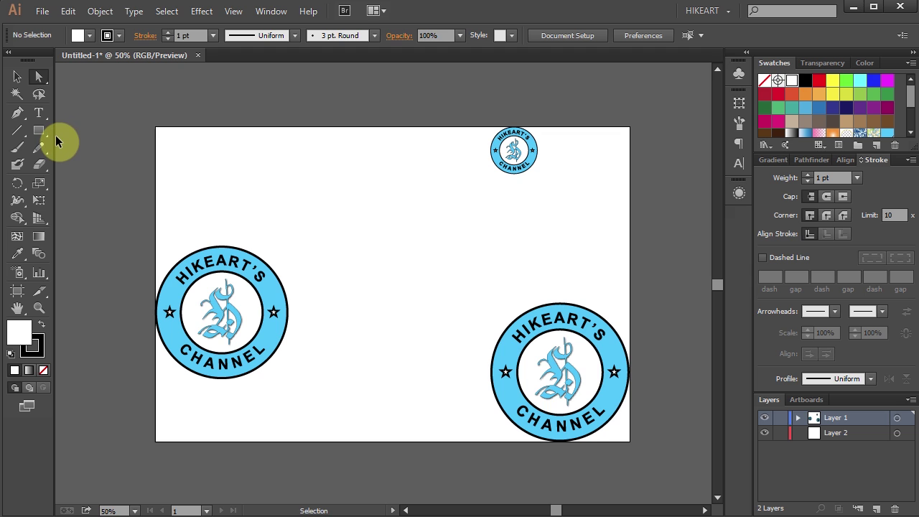
# Undo back to a single small logo and nudge it near the artboard centre.
pyautogui.hotkey('ctrl', 'z')
pyautogui.hotkey('ctrl', 'z')
pyautogui.hotkey('ctrl', 'z')
pyautogui.hotkey('ctrl', 'z')
pyautogui.hotkey('ctrl', 'z')
pyautogui.hotkey('ctrl', 'z')
pyautogui.hotkey('ctrl', 'z')
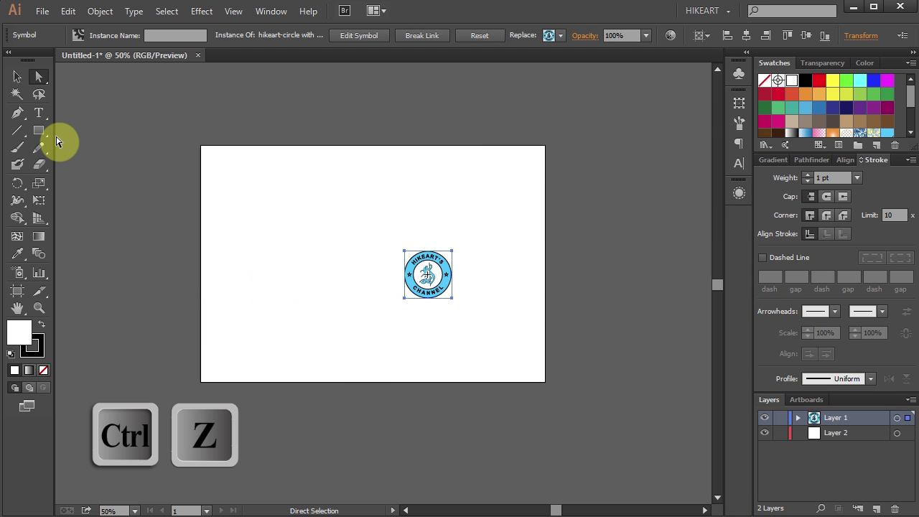
pyautogui.click(589, 301)
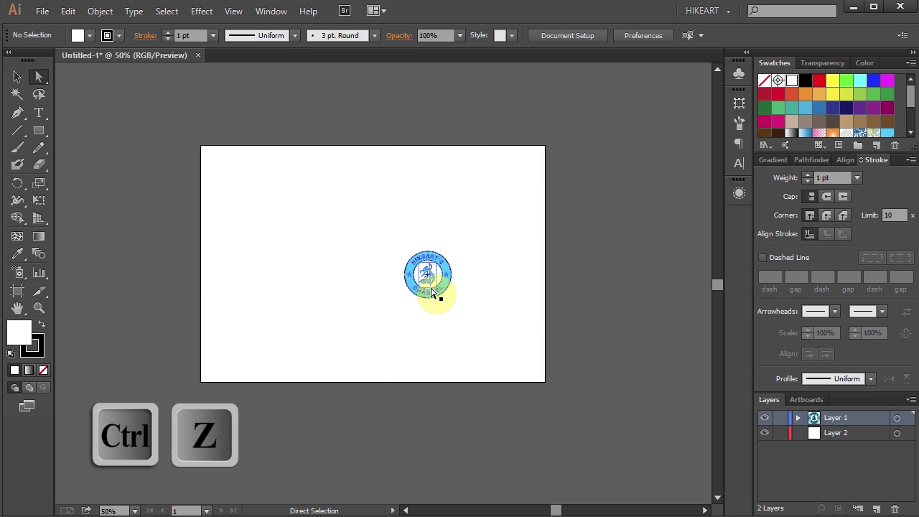
pyautogui.moveTo(432, 292); pyautogui.dragTo(434, 294)
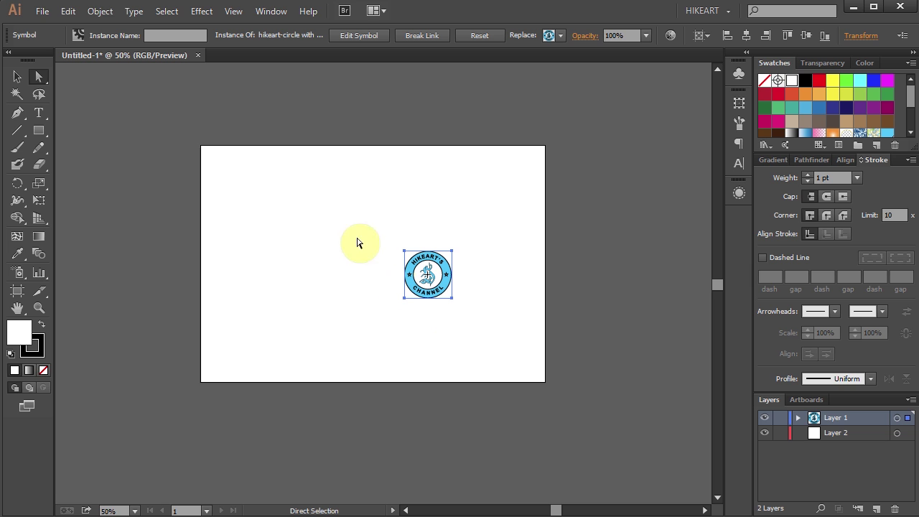
# Show the Object > Artboards menu commands in Keyboard Shortcuts, revealing Fit to Selected Art.
pyautogui.click(67, 11)
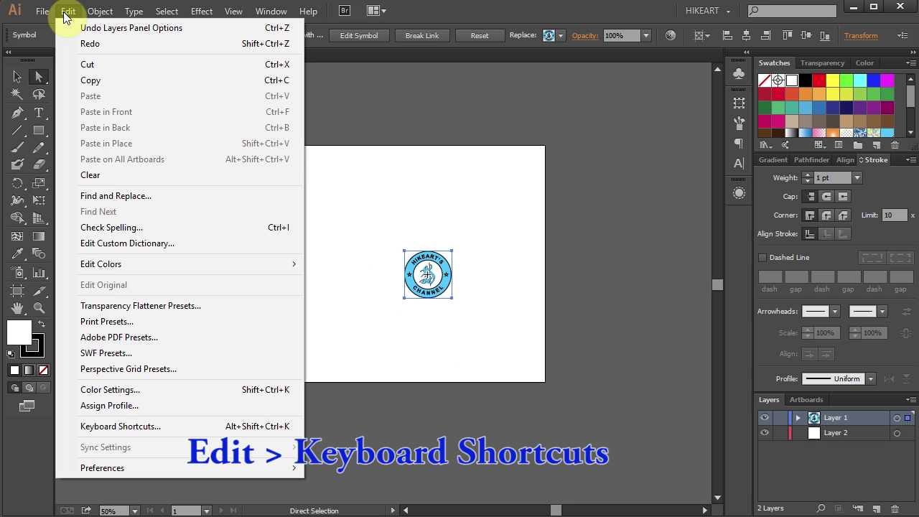
pyautogui.click(183, 425)
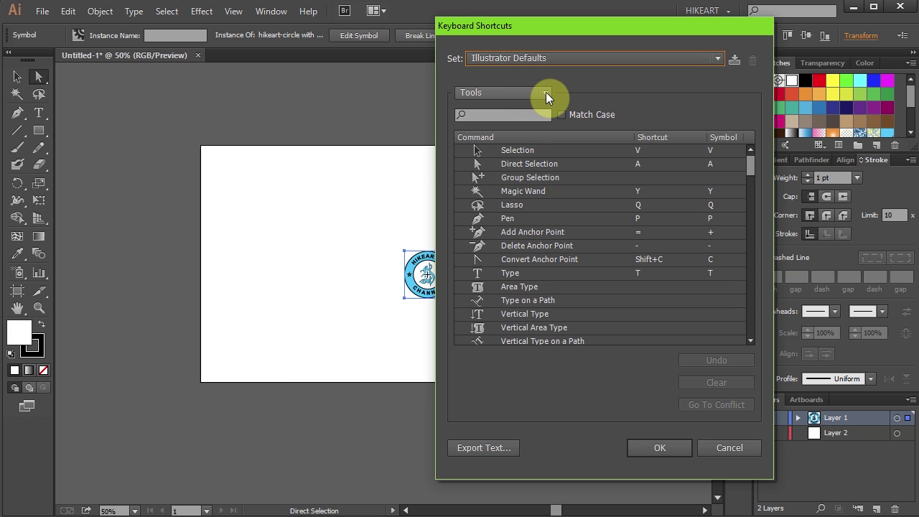
pyautogui.click(545, 92)
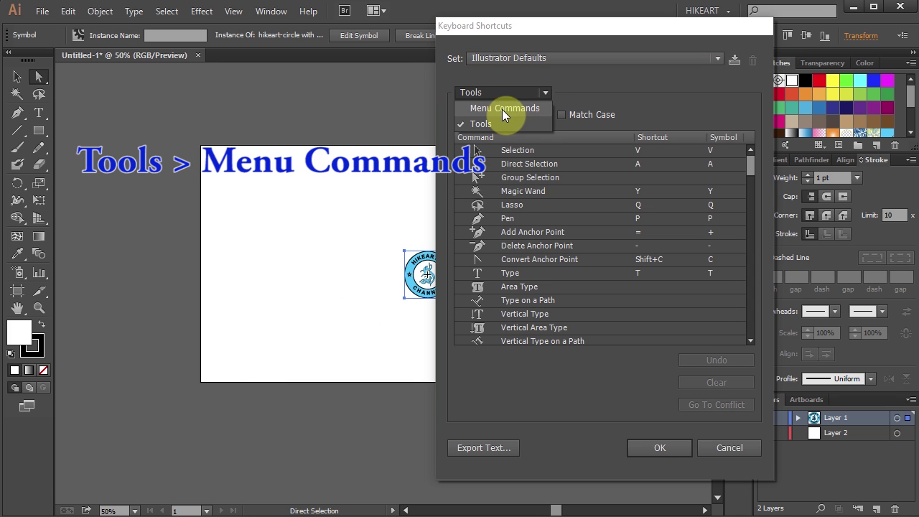
pyautogui.click(545, 109)
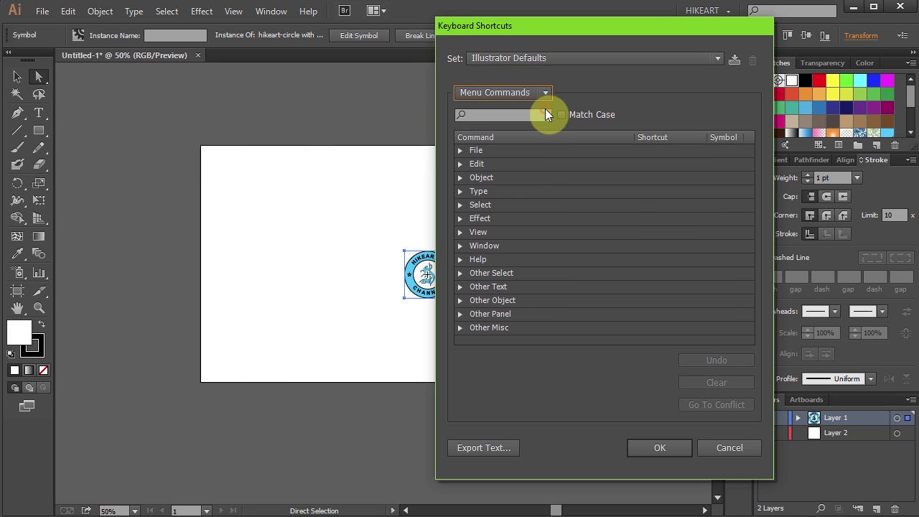
pyautogui.click(460, 177)
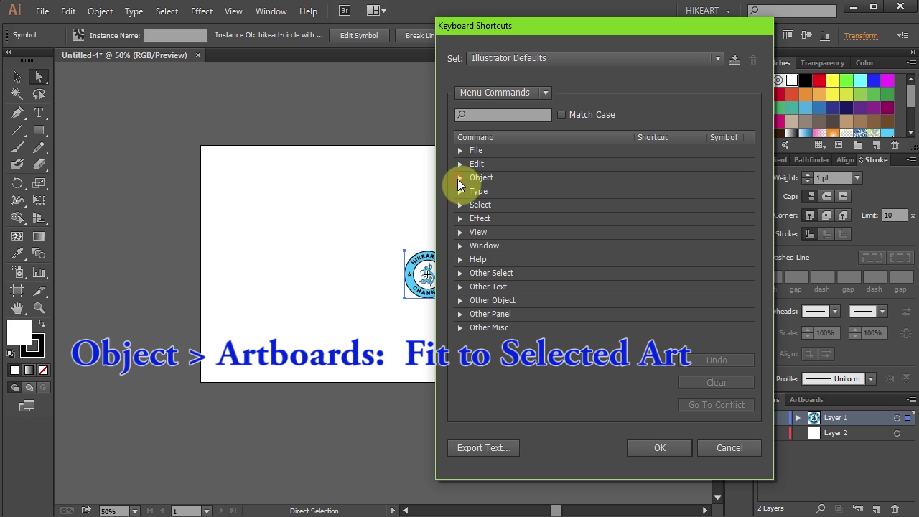
pyautogui.moveTo(750, 172); pyautogui.dragTo(752, 267)
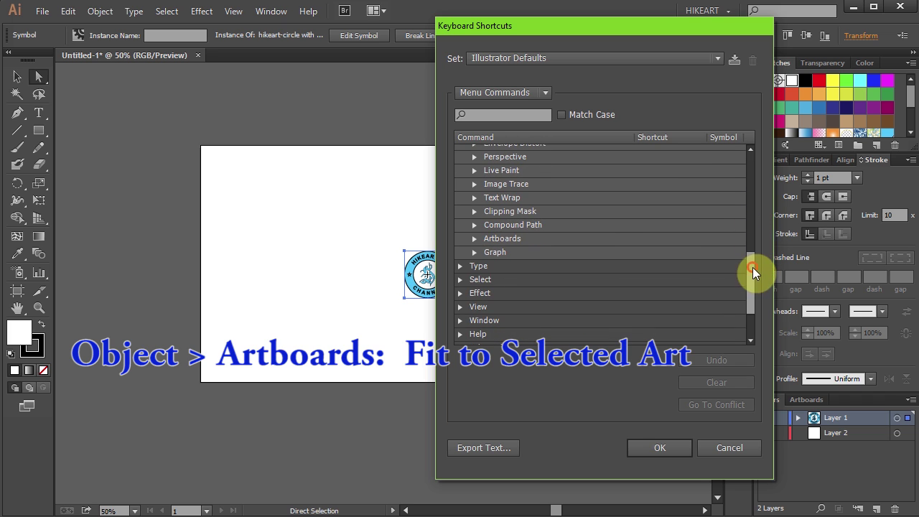
pyautogui.click(474, 238)
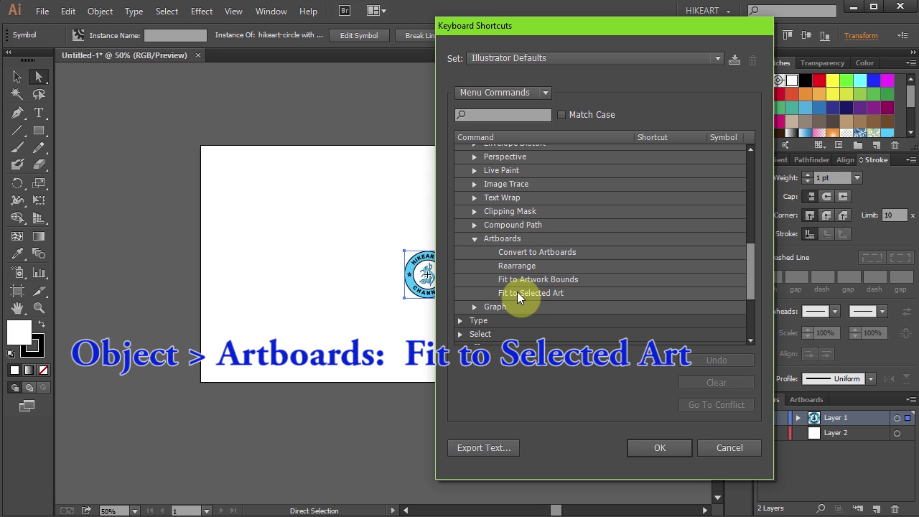
# Bind Ctrl+Alt+F to Fit to Selected Art and name the new shortcut set 'Fit to Selected Art'.
pyautogui.click(570, 295)
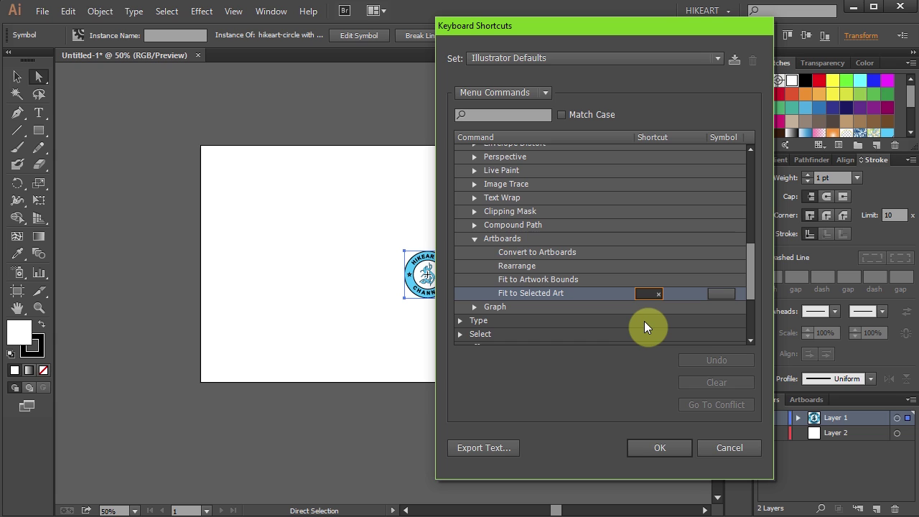
pyautogui.hotkey('ctrl', 'alt', 'f')
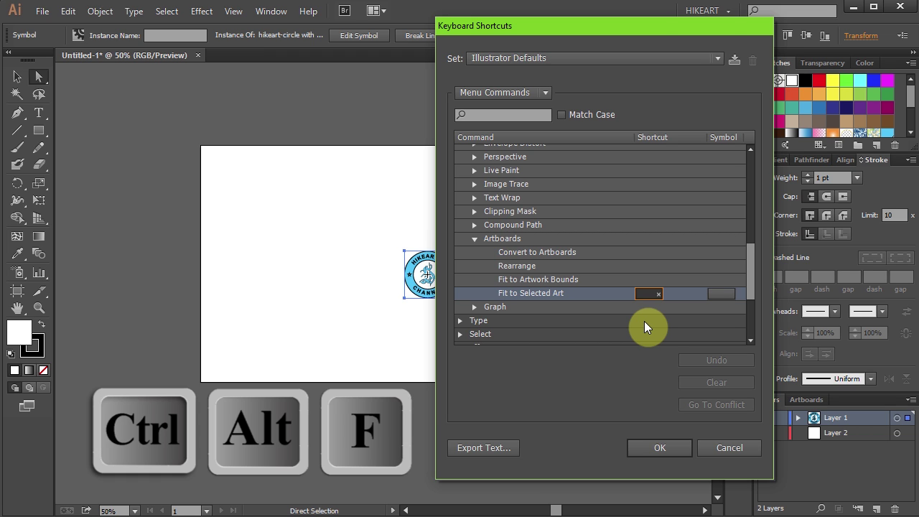
pyautogui.hotkey('ctrl', 'alt', 'f')
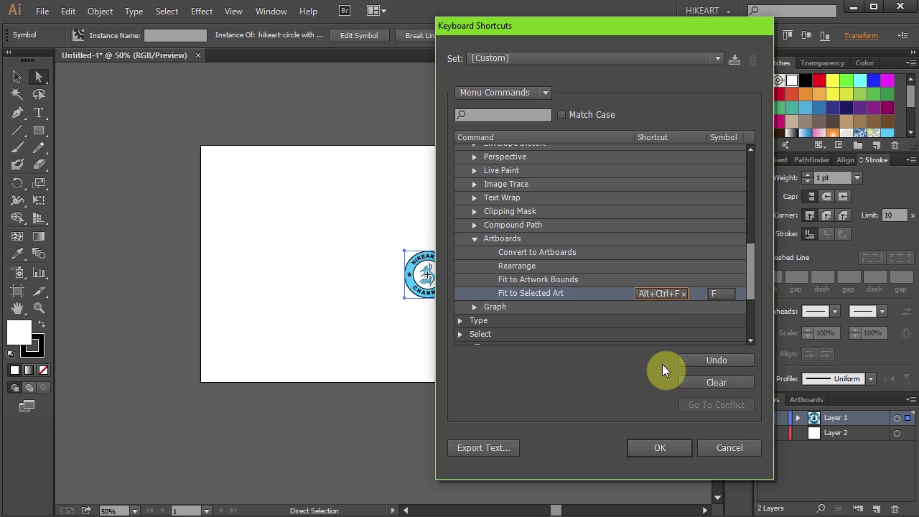
pyautogui.click(673, 450)
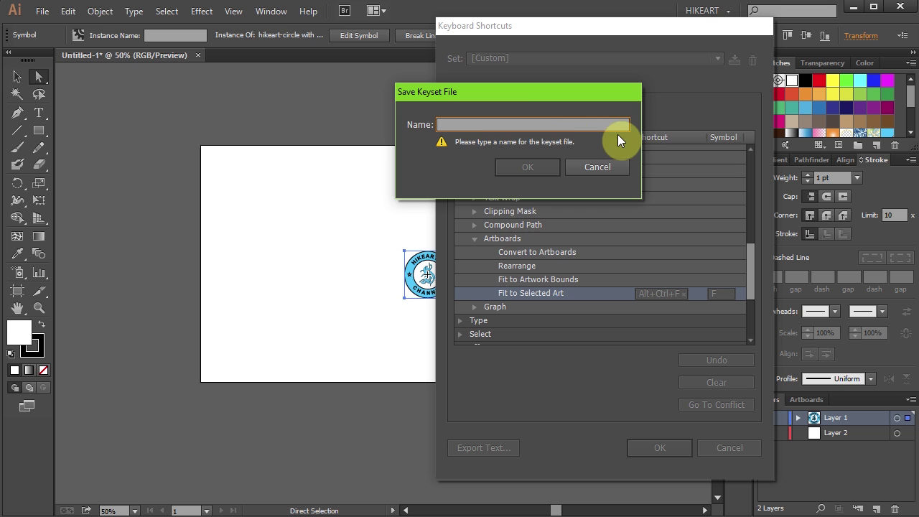
pyautogui.write('Fi')
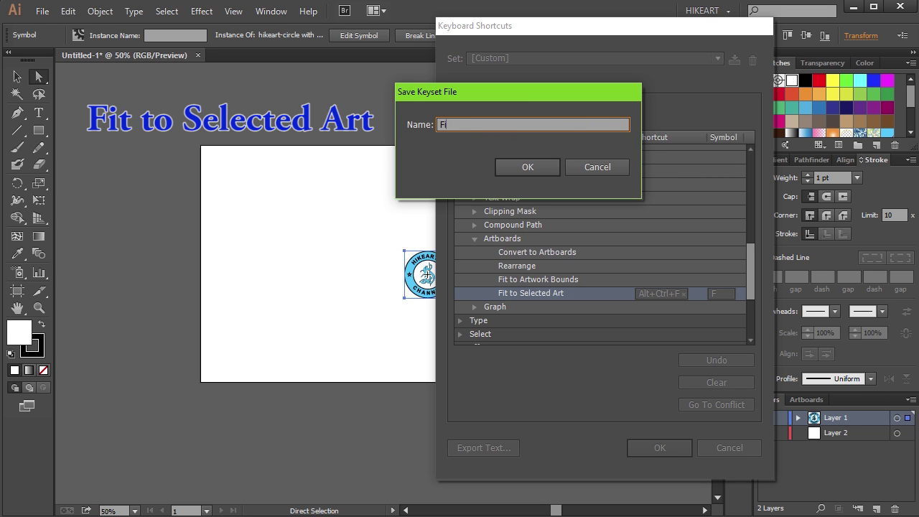
pyautogui.write('t to Selected')
pyautogui.write(' Art')
# Save the shortcut set, then fit the artboard to the logo with Ctrl+Alt+F and deselect.
pyautogui.click(539, 167)
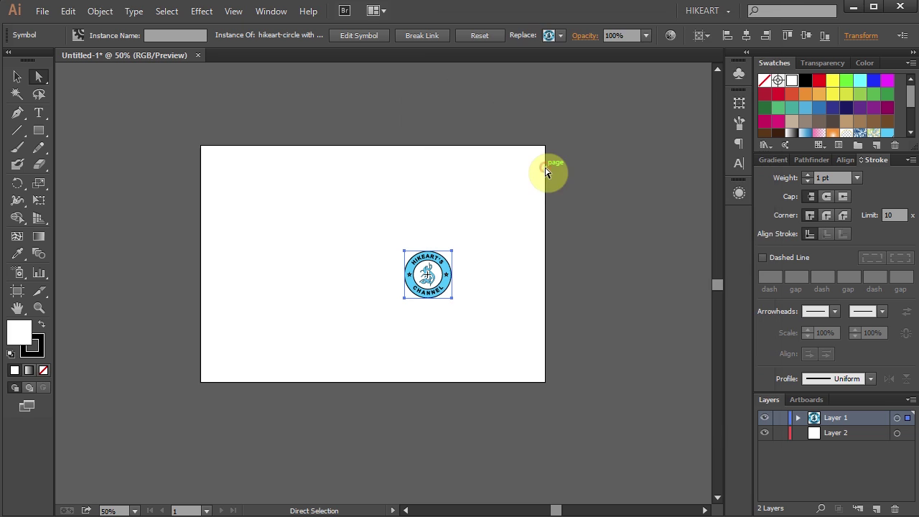
pyautogui.press('v')
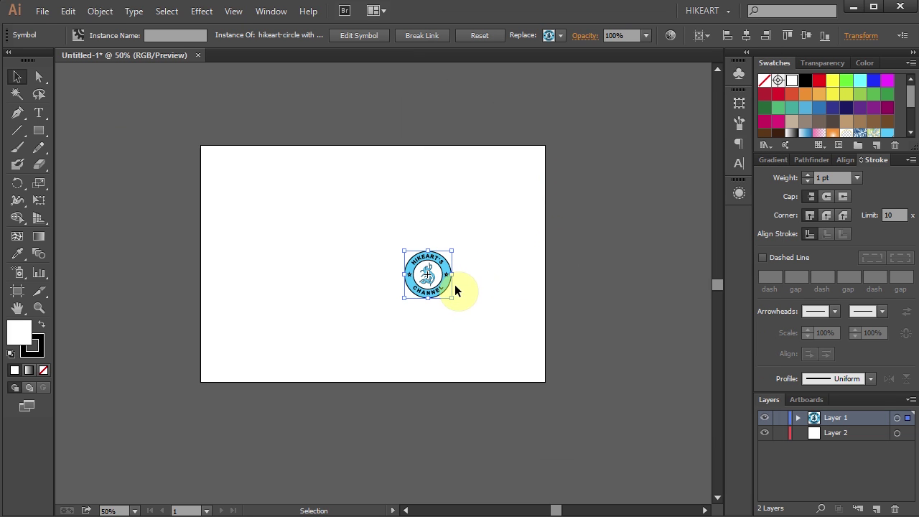
pyautogui.hotkey('ctrl', 'alt')
pyautogui.hotkey('ctrl', 'alt', 'f')
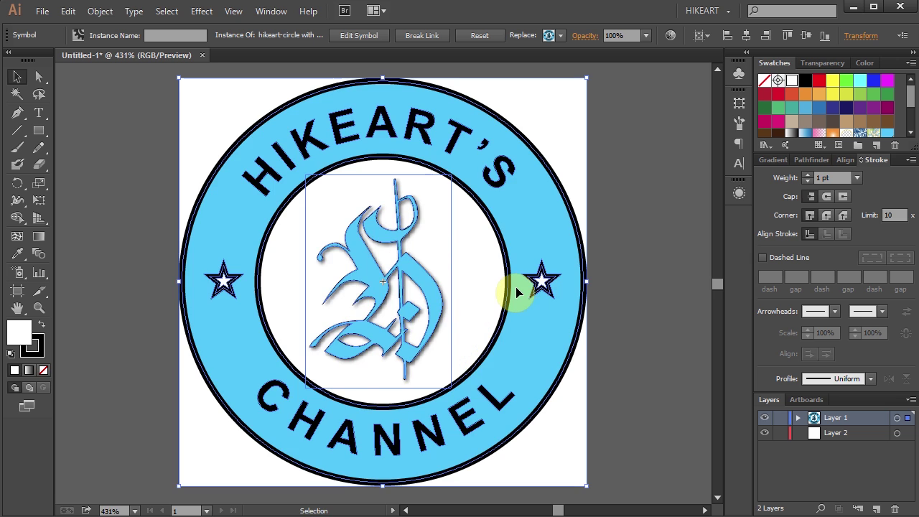
pyautogui.hotkey('ctrl', 'shift', 'a')
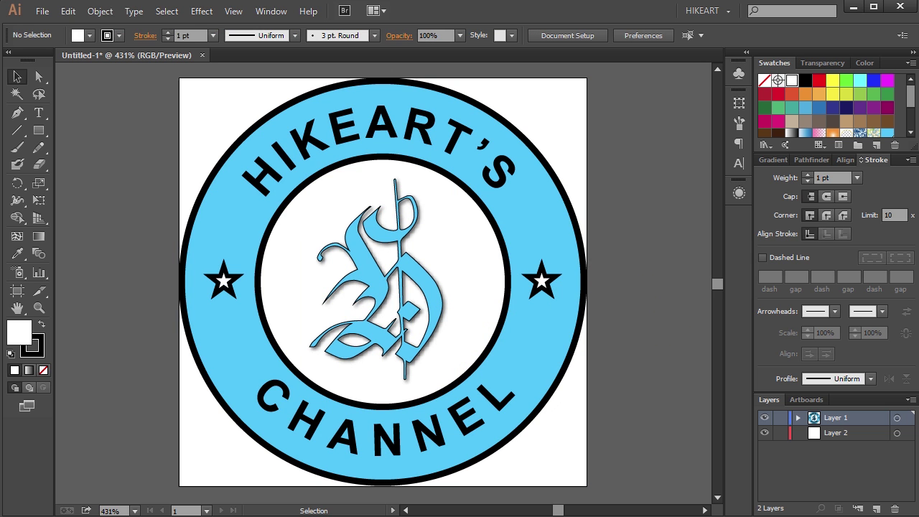